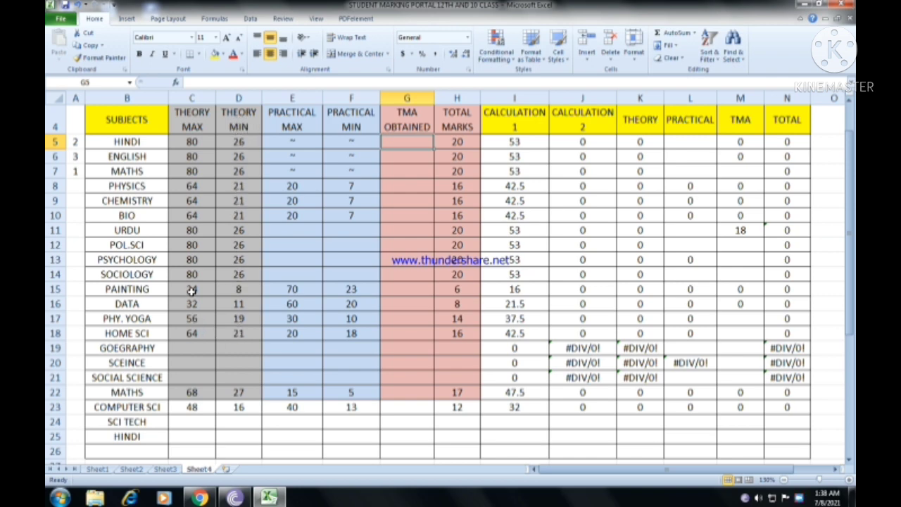
# Step: Review the Painting theory marks and the practical maximum, practical minimum and TMA obtained column headings
pyautogui.click(191, 289)
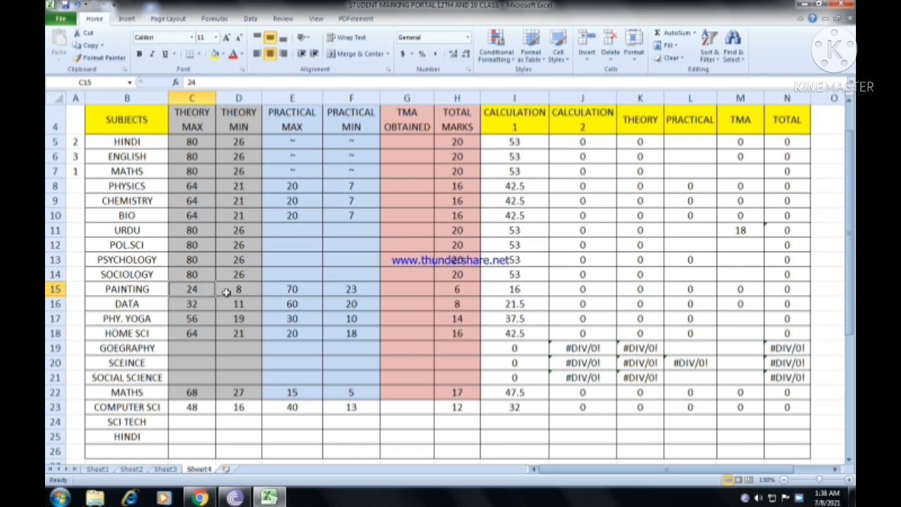
pyautogui.click(241, 291)
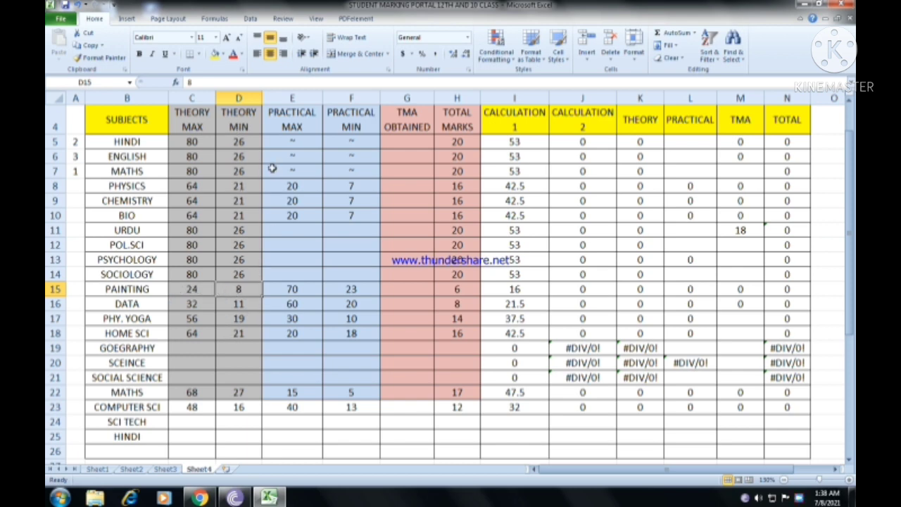
pyautogui.click(307, 123)
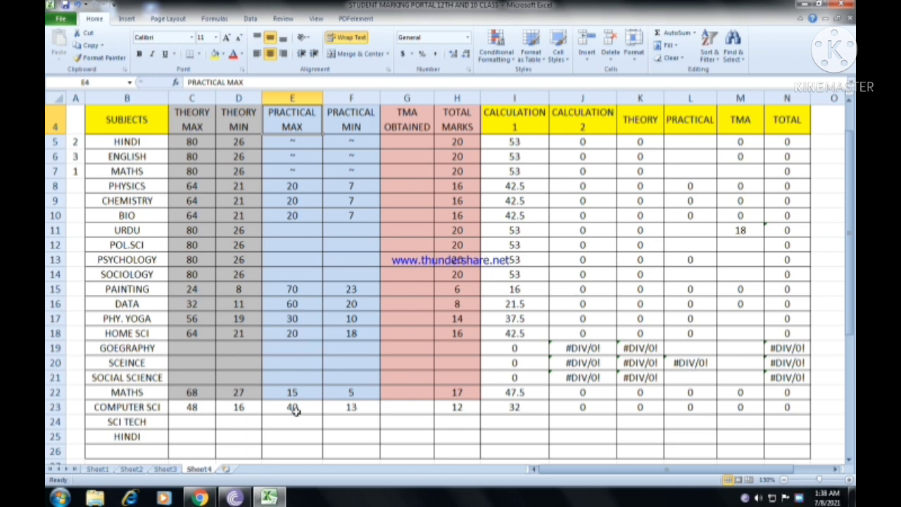
pyautogui.click(356, 124)
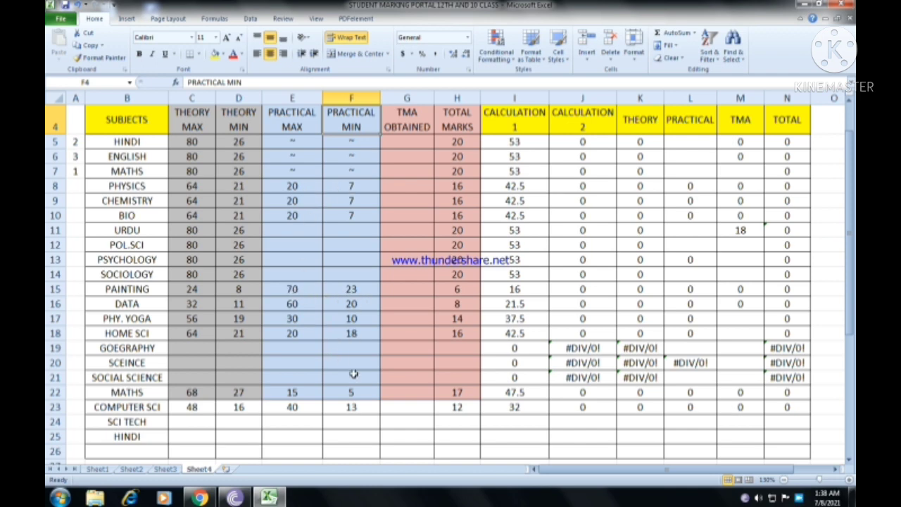
pyautogui.click(407, 125)
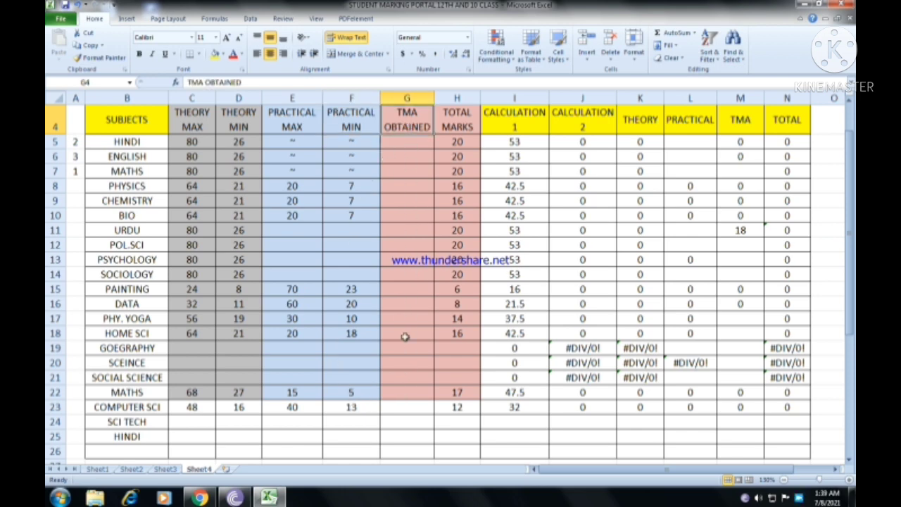
# Step: Inspect the formulas in the Calculation 1, Calculation 2, Theory, Practical and TMA columns, dismissing the color scheme prompt
pyautogui.click(517, 125)
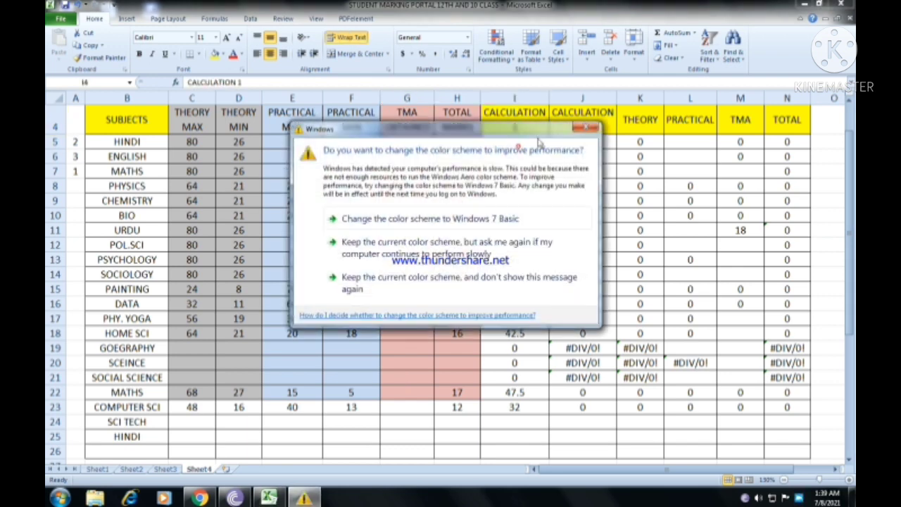
pyautogui.click(584, 130)
pyautogui.click(518, 145)
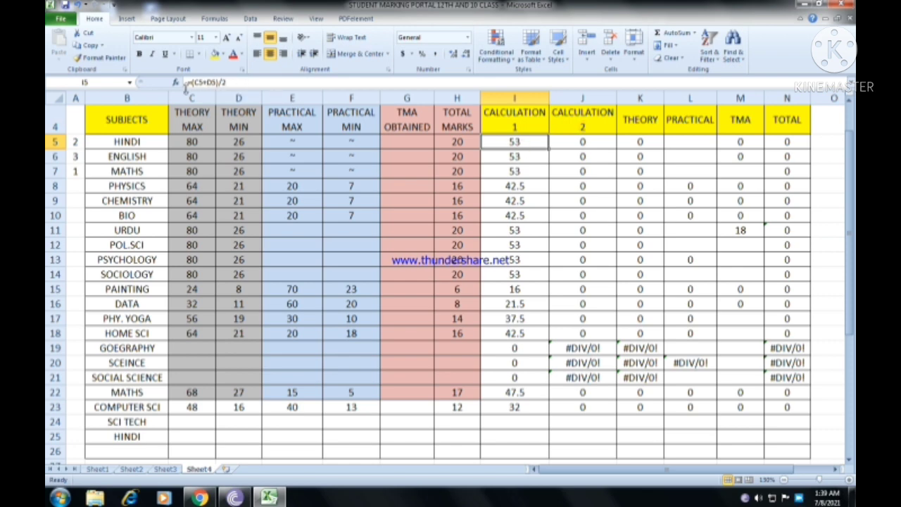
pyautogui.click(571, 142)
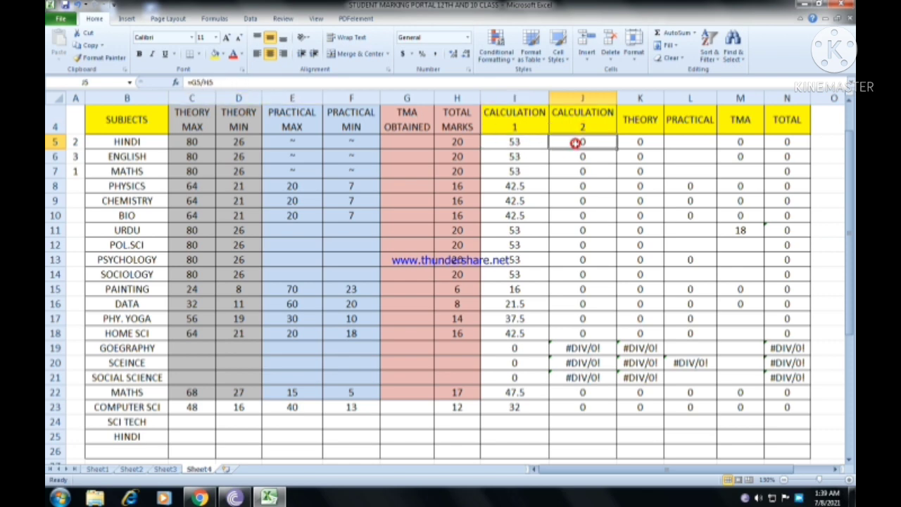
pyautogui.click(622, 144)
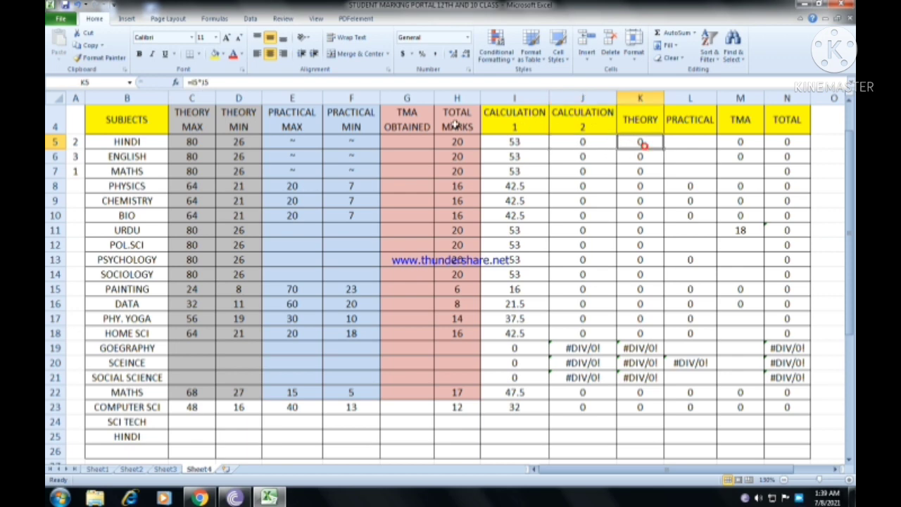
pyautogui.click(676, 141)
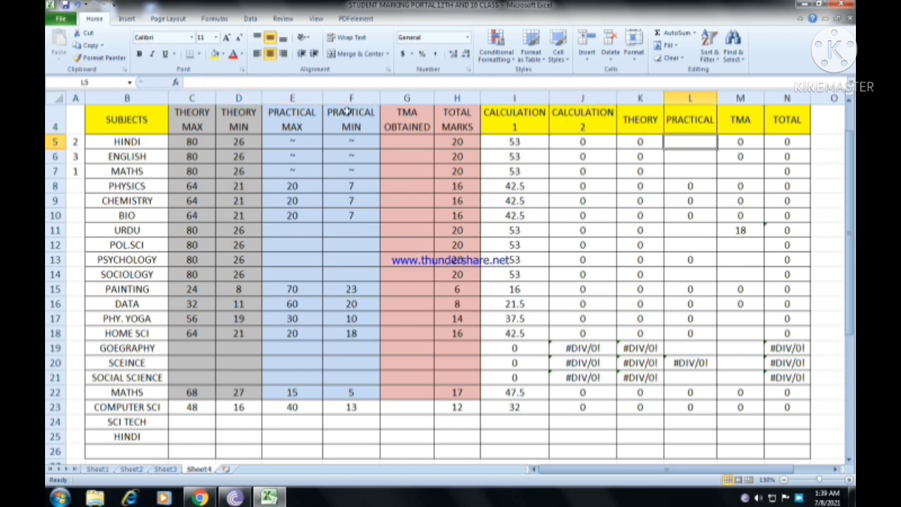
pyautogui.click(690, 262)
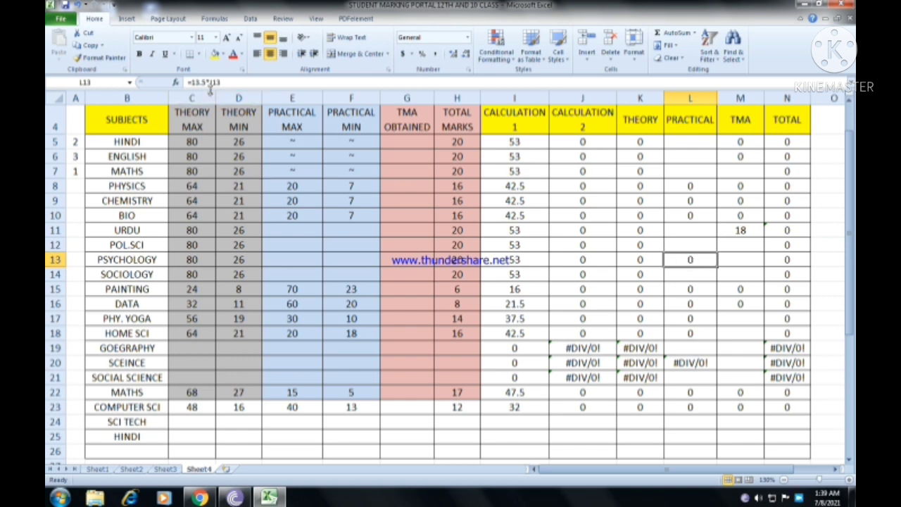
pyautogui.click(672, 199)
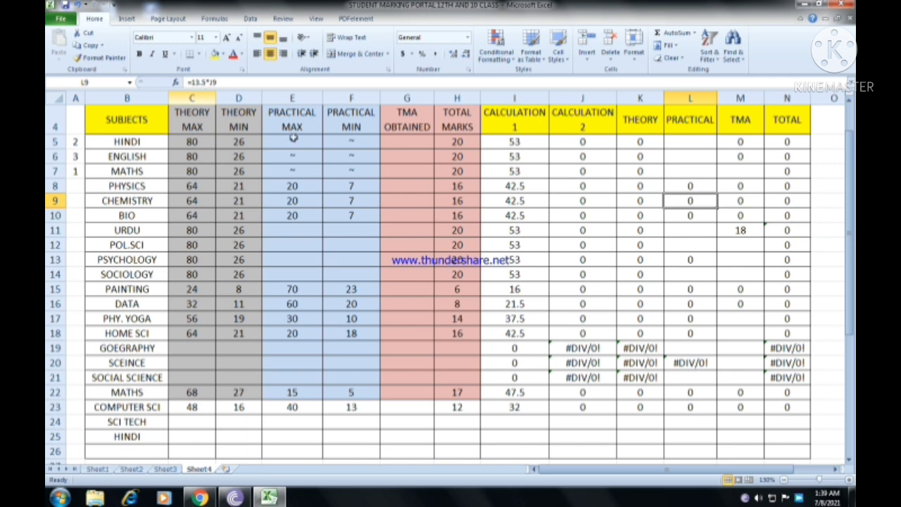
pyautogui.click(737, 202)
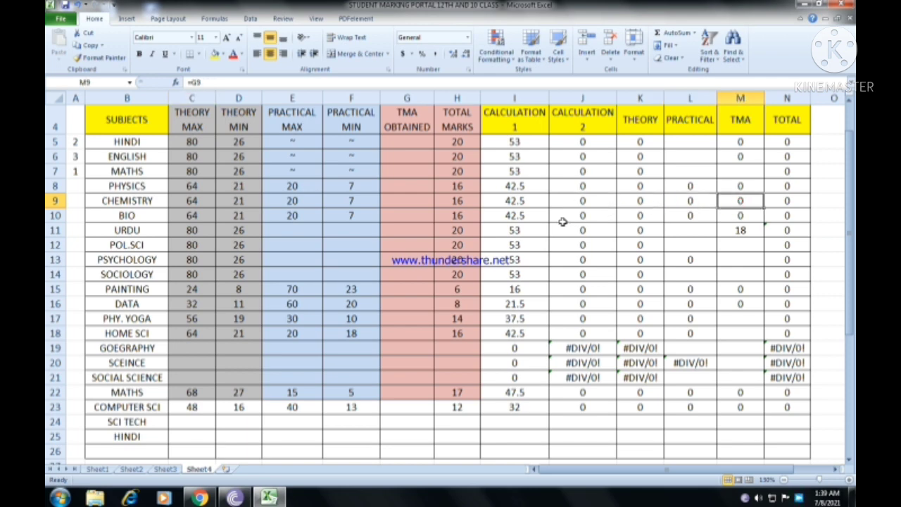
# Step: Enter 14 as the TMA obtained mark for Hindi in row 5
pyautogui.click(407, 145)
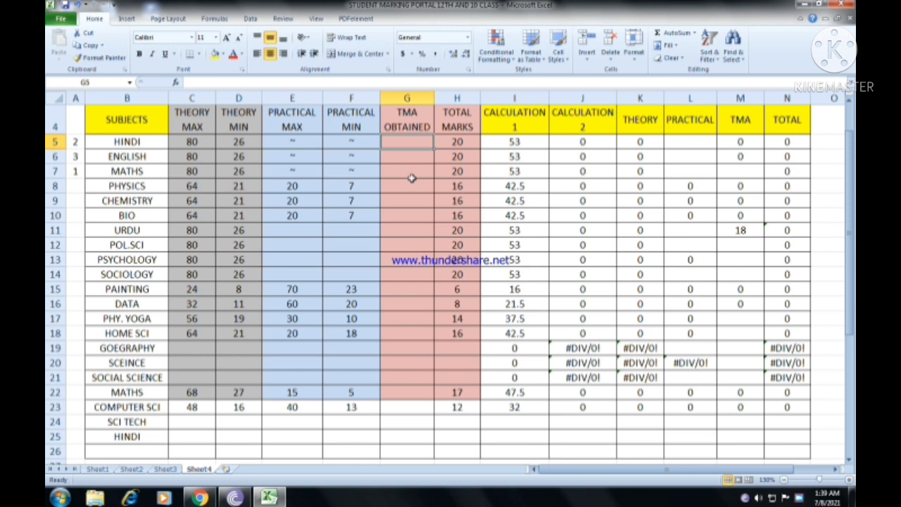
pyautogui.write('14')
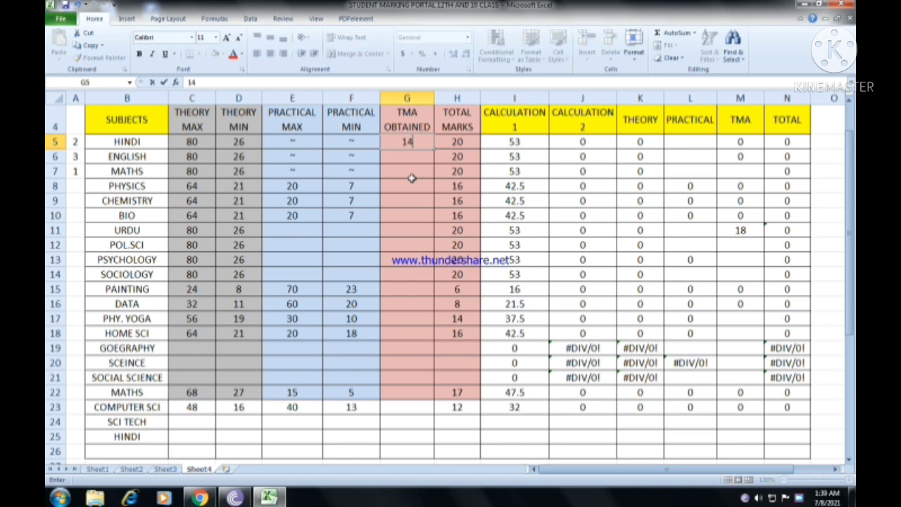
pyautogui.press('Tab')
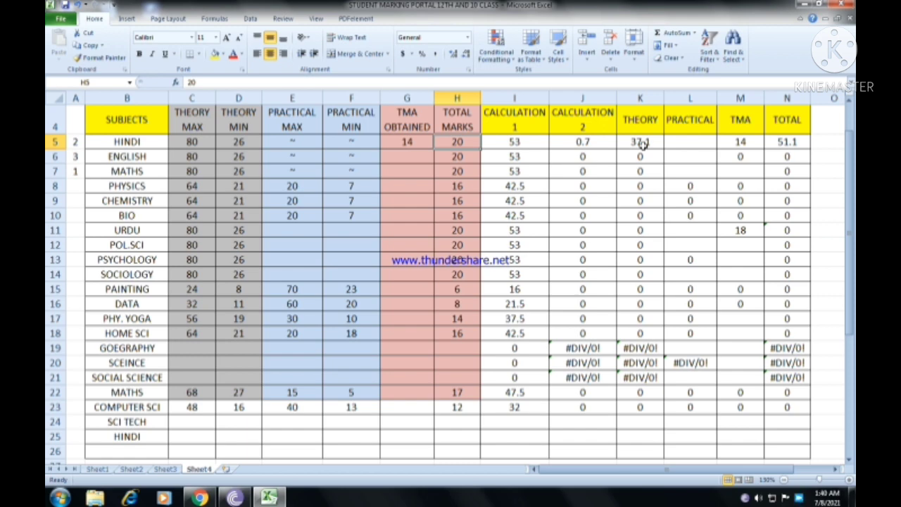
# Step: Change the TMA obtained mark for Hindi to 20
pyautogui.click(409, 142)
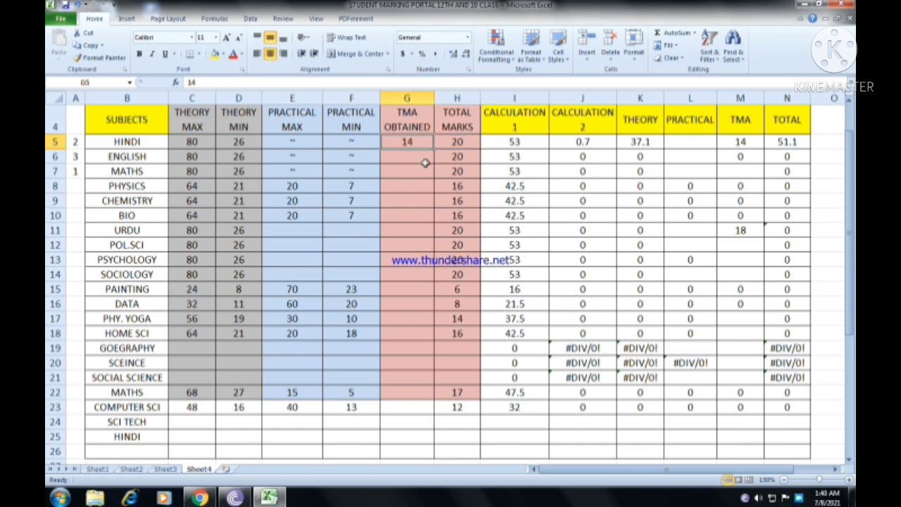
pyautogui.write('20')
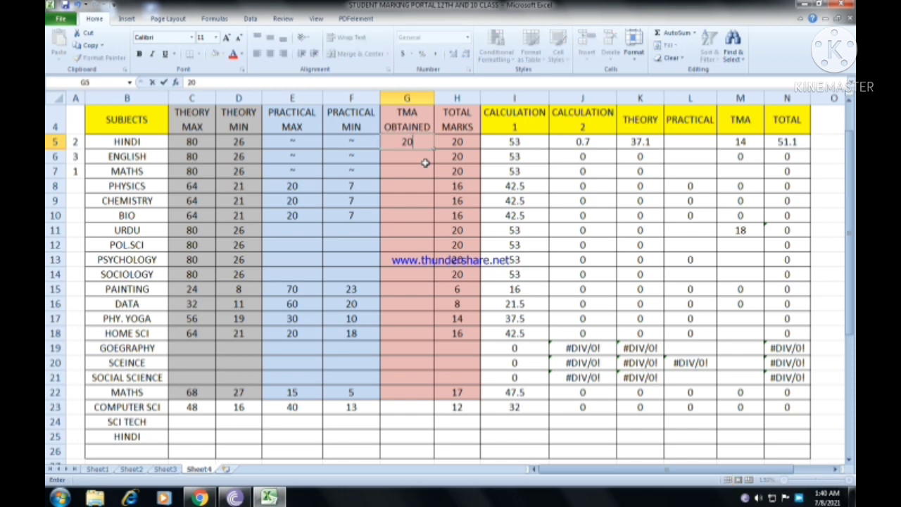
pyautogui.press('Tab')
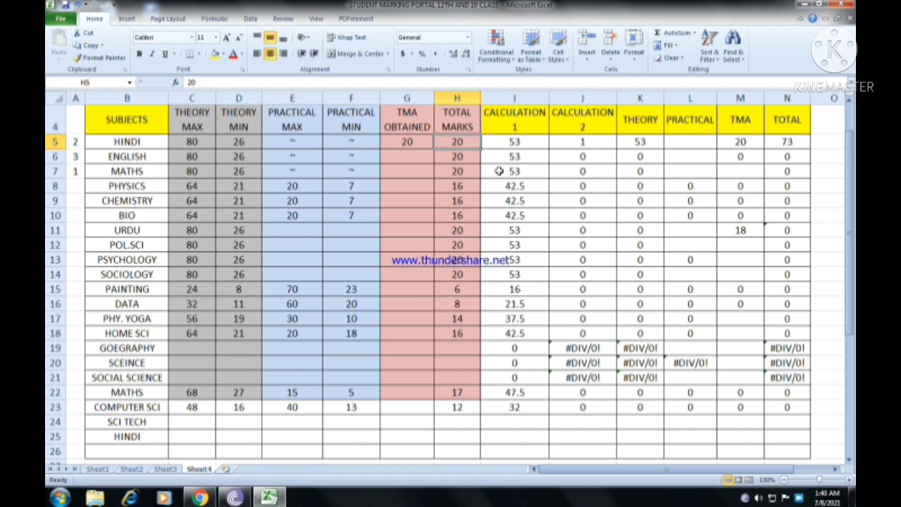
# Step: Clear the TMA obtained mark for Hindi and dismiss the color scheme prompt
pyautogui.click(414, 141)
pyautogui.press('BackSpace')
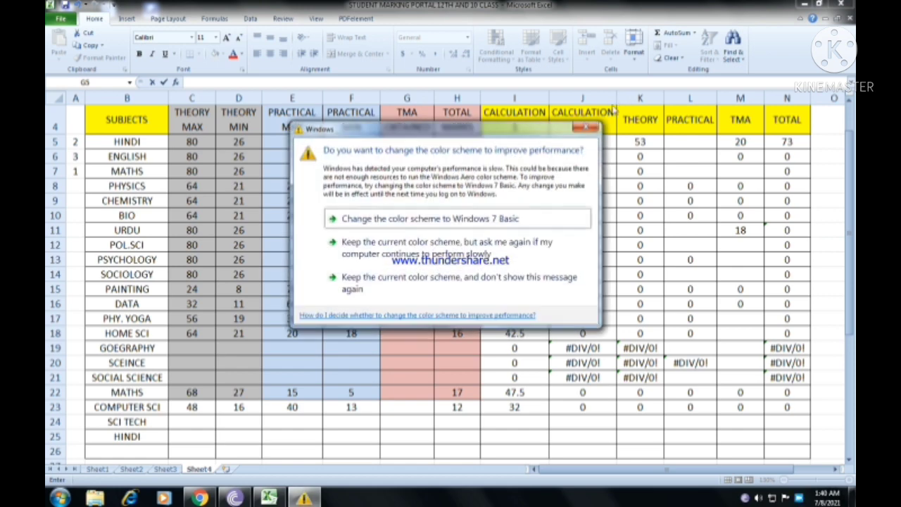
pyautogui.click(588, 127)
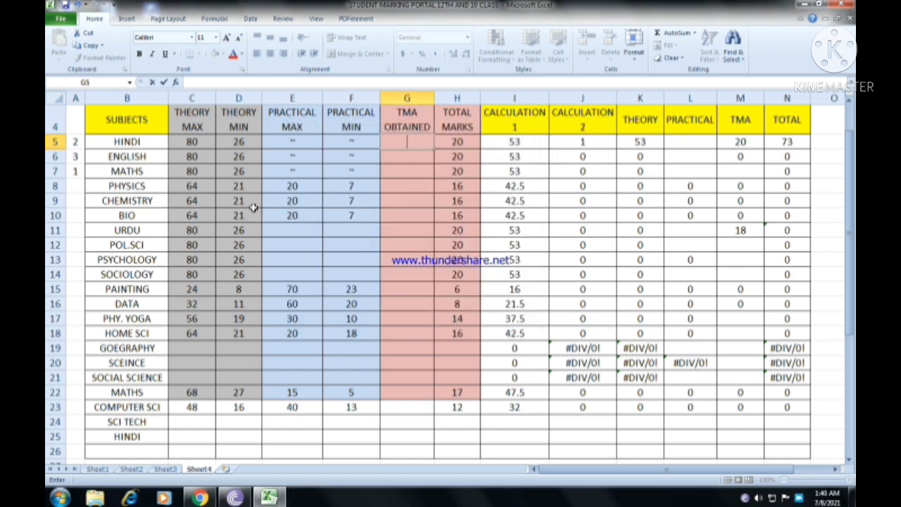
# Step: Enter 16 as the TMA obtained mark for Chemistry and check the formula behind its total
pyautogui.click(417, 204)
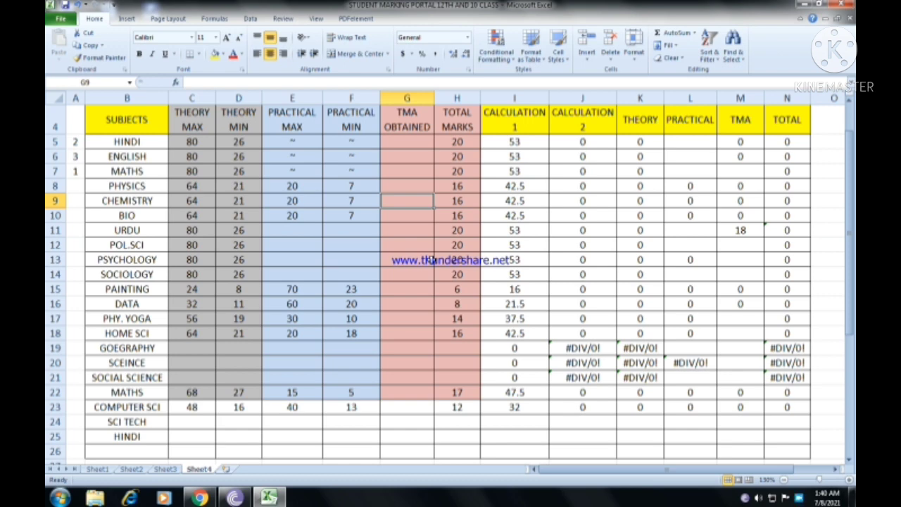
pyautogui.write('16')
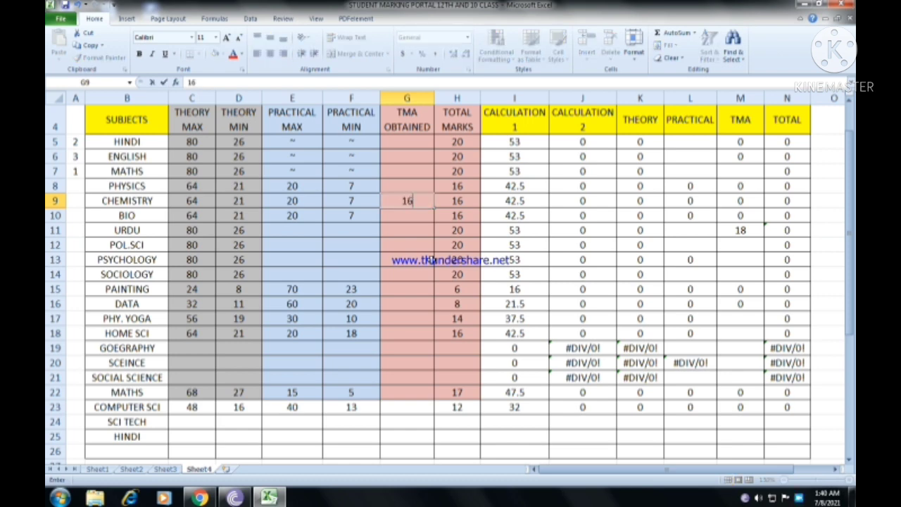
pyautogui.press('Tab')
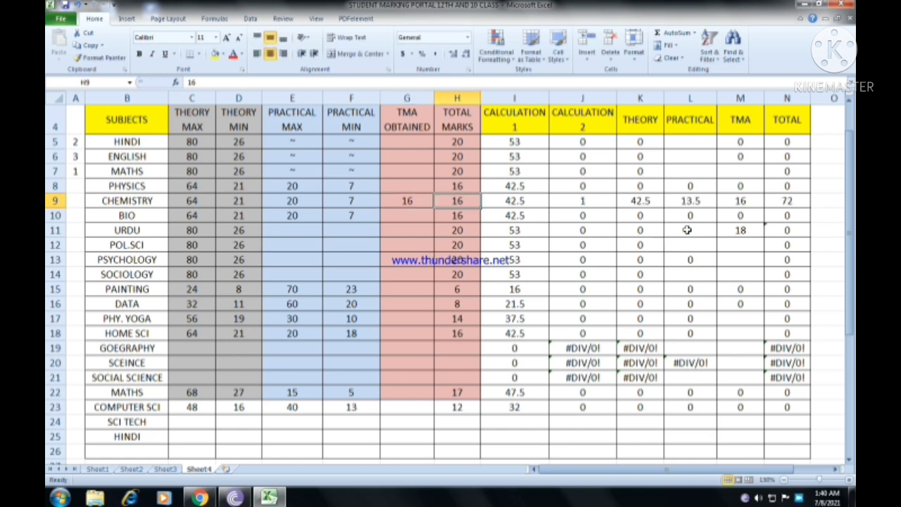
pyautogui.click(787, 203)
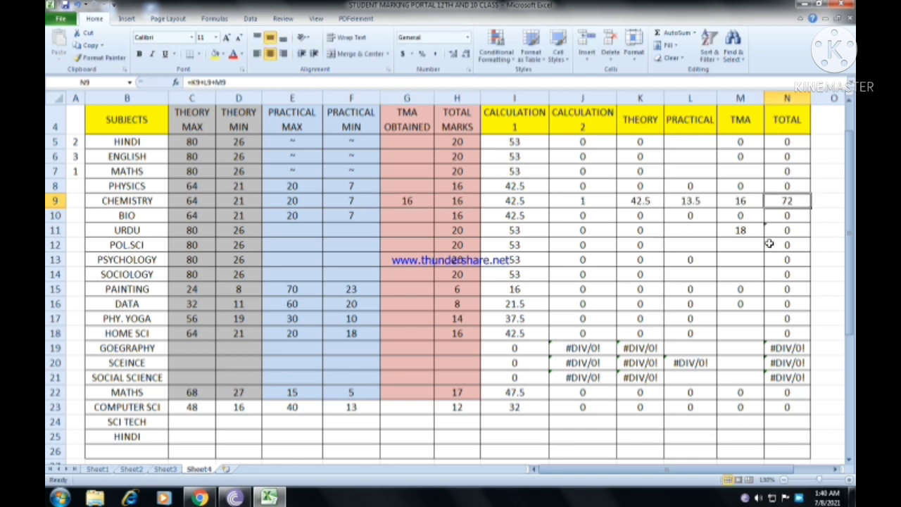
pyautogui.click(409, 202)
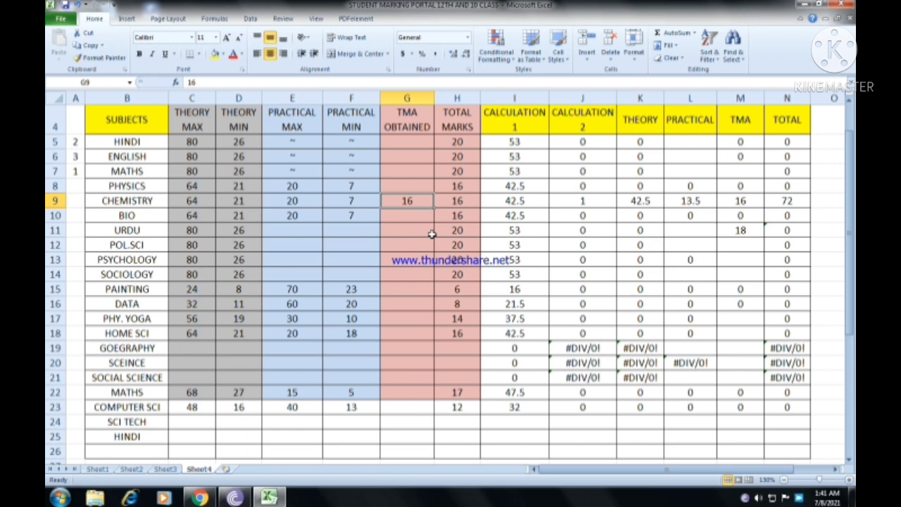
# Step: Dismiss the color scheme prompt and enter 5 as the TMA obtained mark for Data in row 16
pyautogui.click(202, 308)
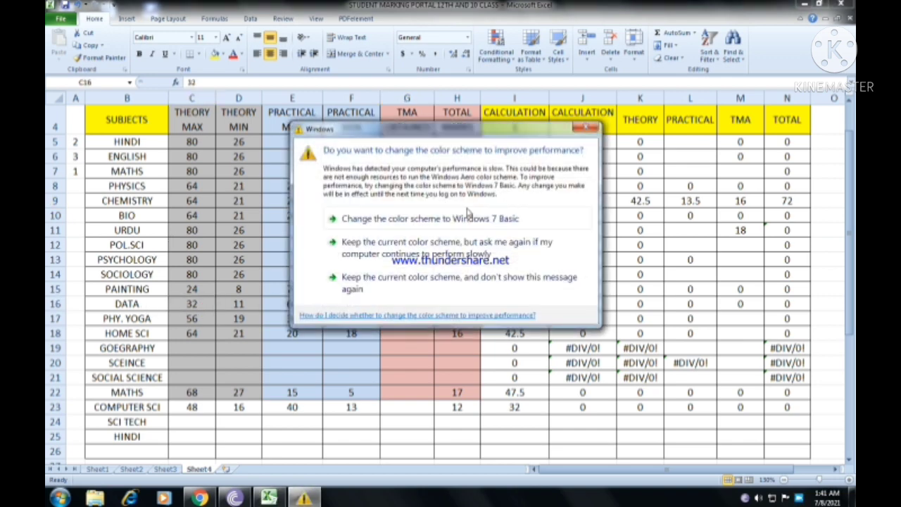
pyautogui.click(584, 129)
pyautogui.click(404, 310)
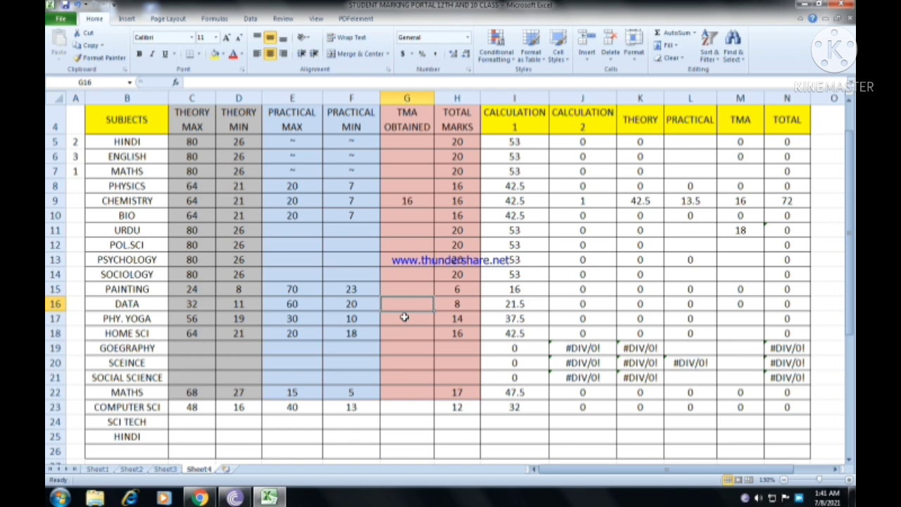
pyautogui.write('5')
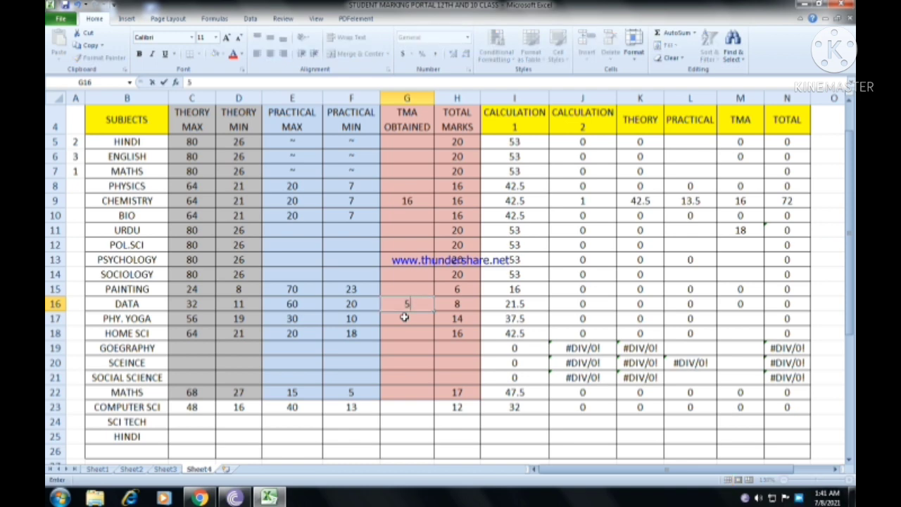
pyautogui.press('Tab')
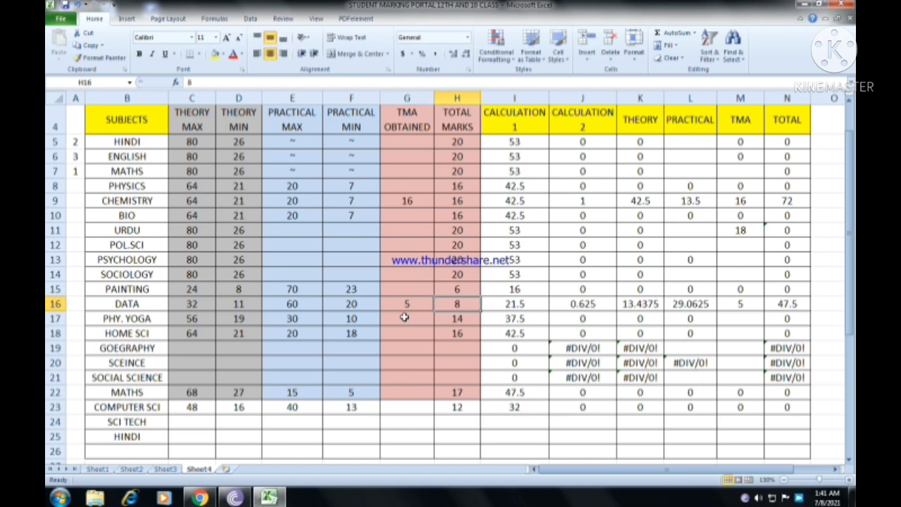
# Step: Examine the Theory, Practical, TMA and Total formulas in the Data row, and dismiss the color scheme prompt
pyautogui.click(789, 304)
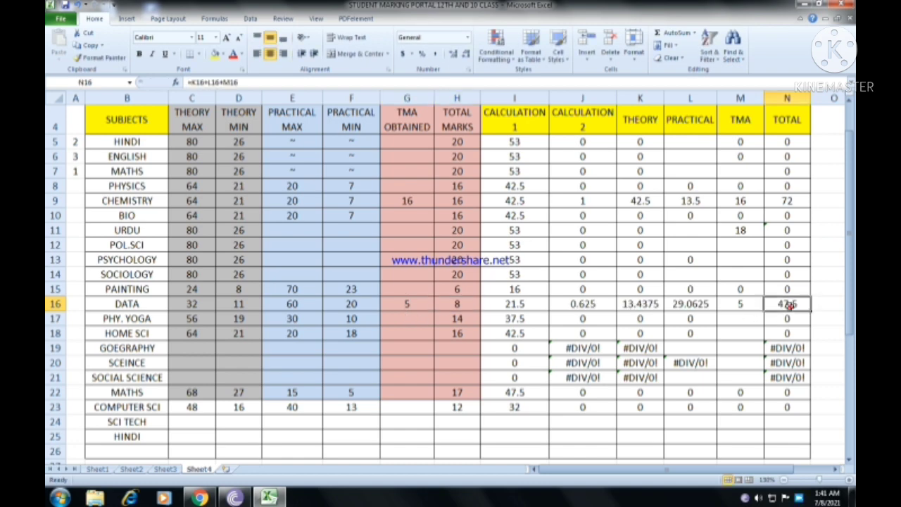
pyautogui.click(685, 304)
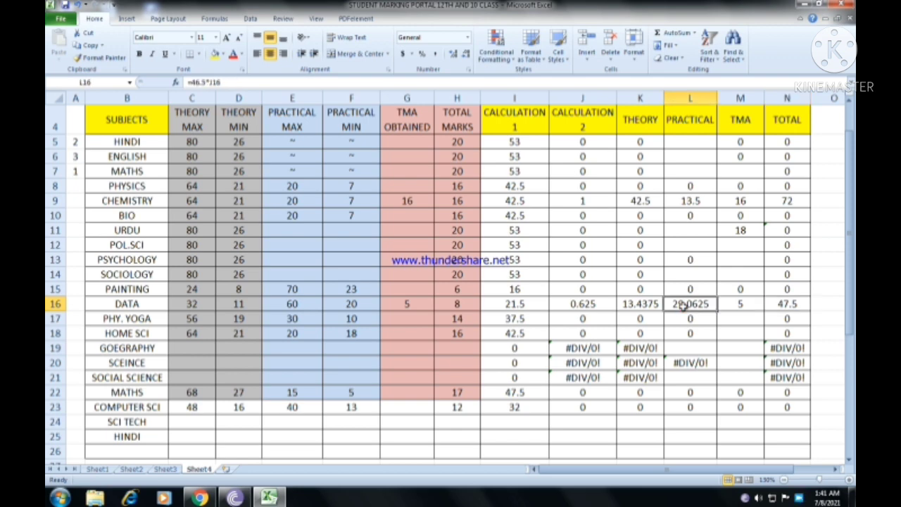
pyautogui.click(644, 307)
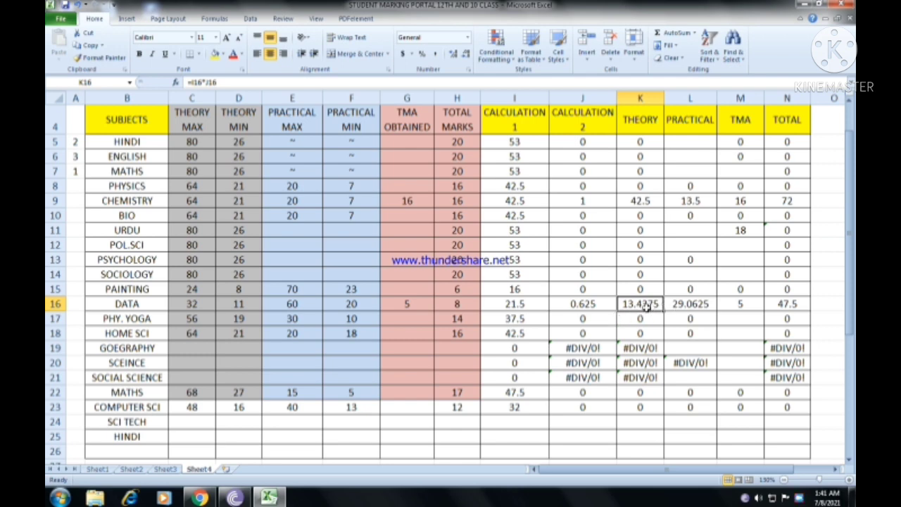
pyautogui.click(784, 304)
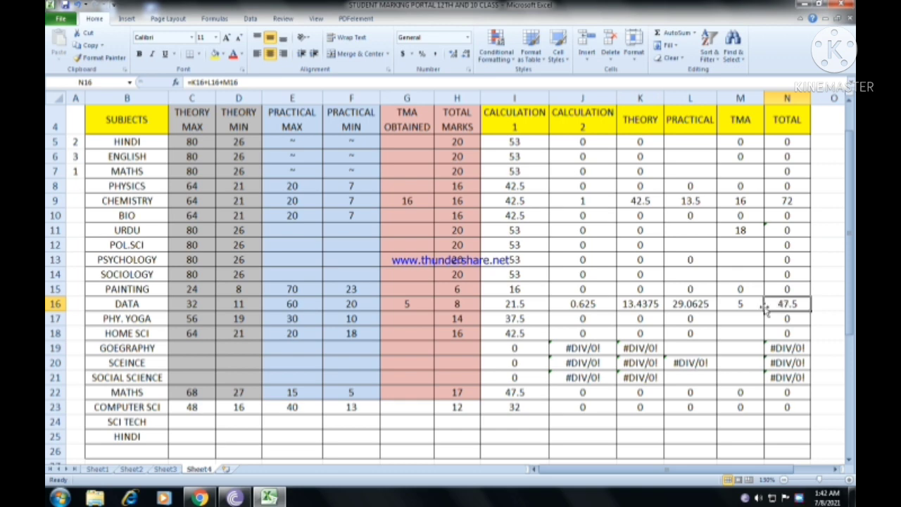
pyautogui.click(639, 303)
pyautogui.click(672, 302)
pyautogui.click(737, 303)
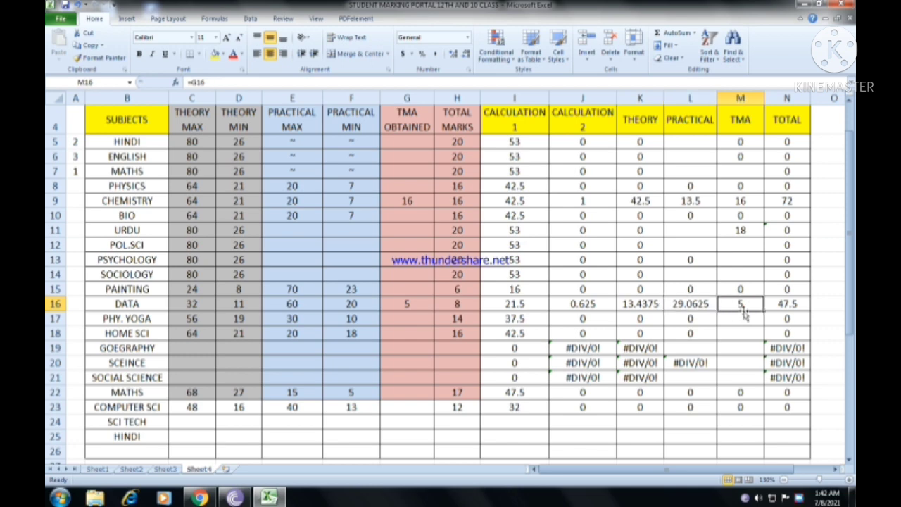
pyautogui.click(787, 303)
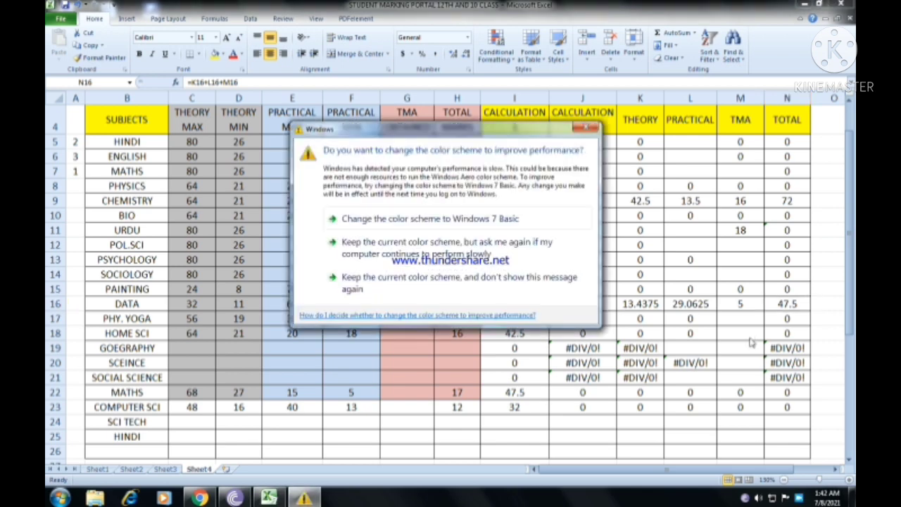
pyautogui.click(588, 127)
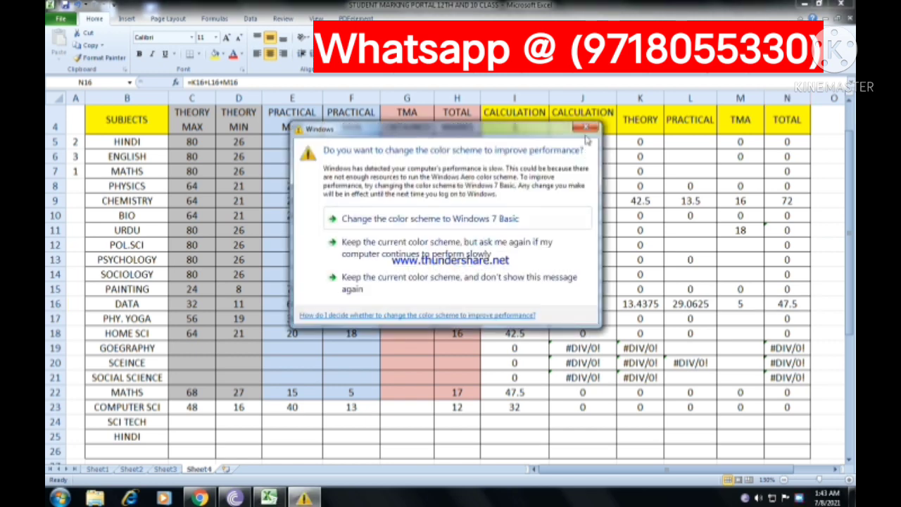
pyautogui.click(587, 128)
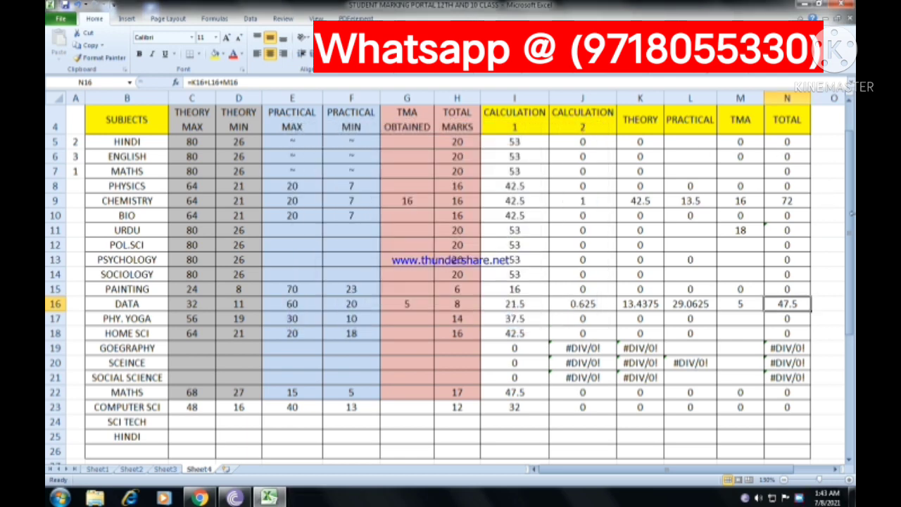